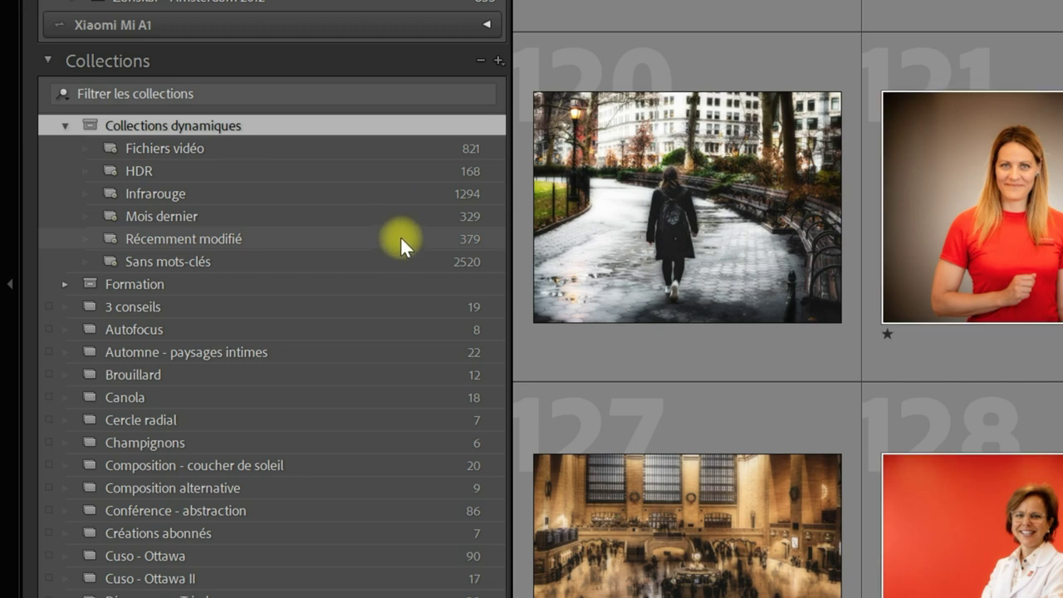
Show the photos in the Sans mots-clés smart collection.
click(87, 299)
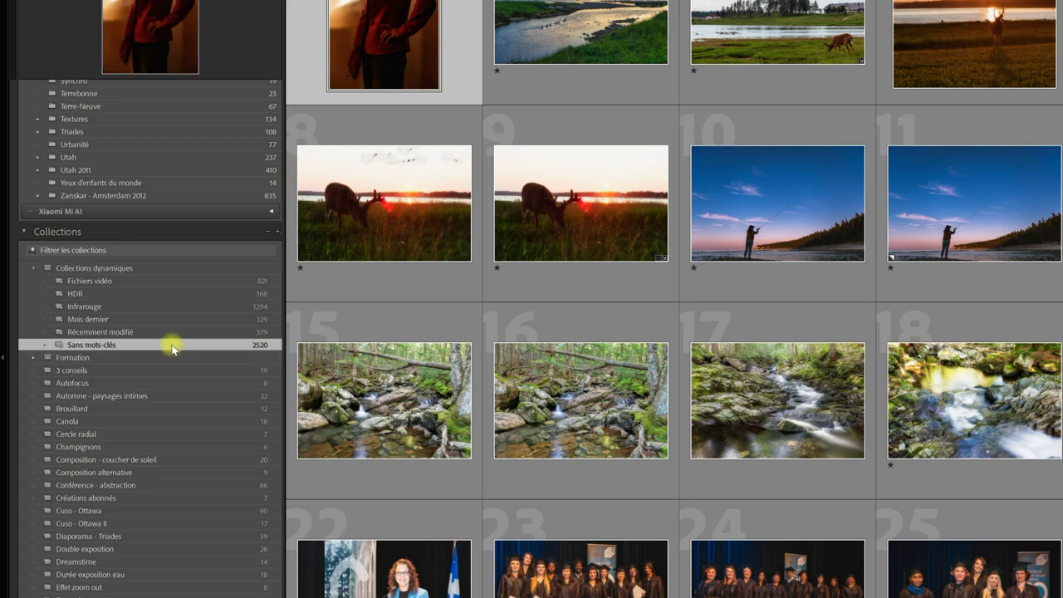
right_click(173, 350)
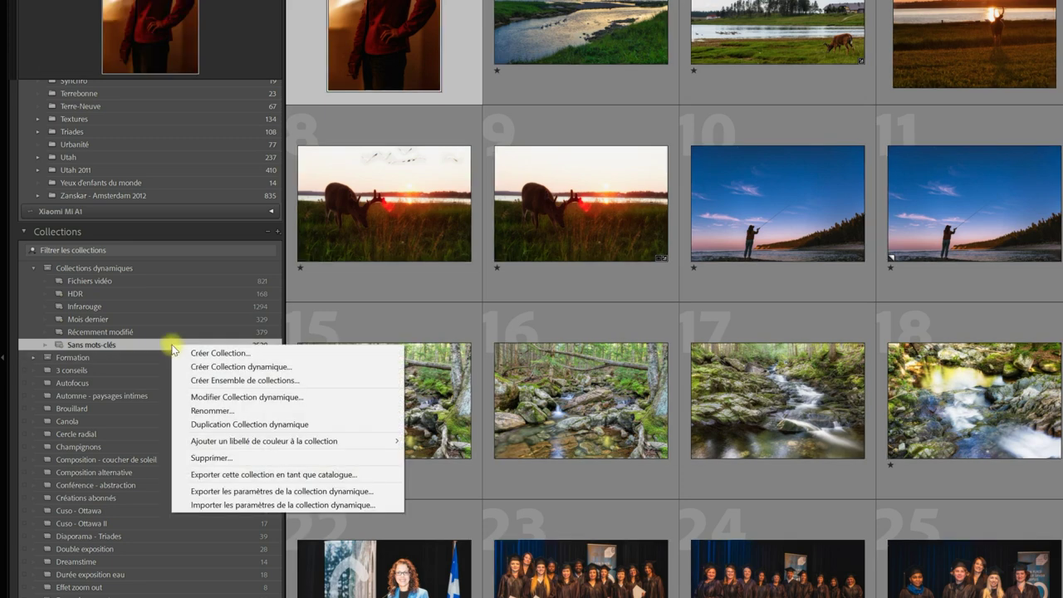
click(240, 397)
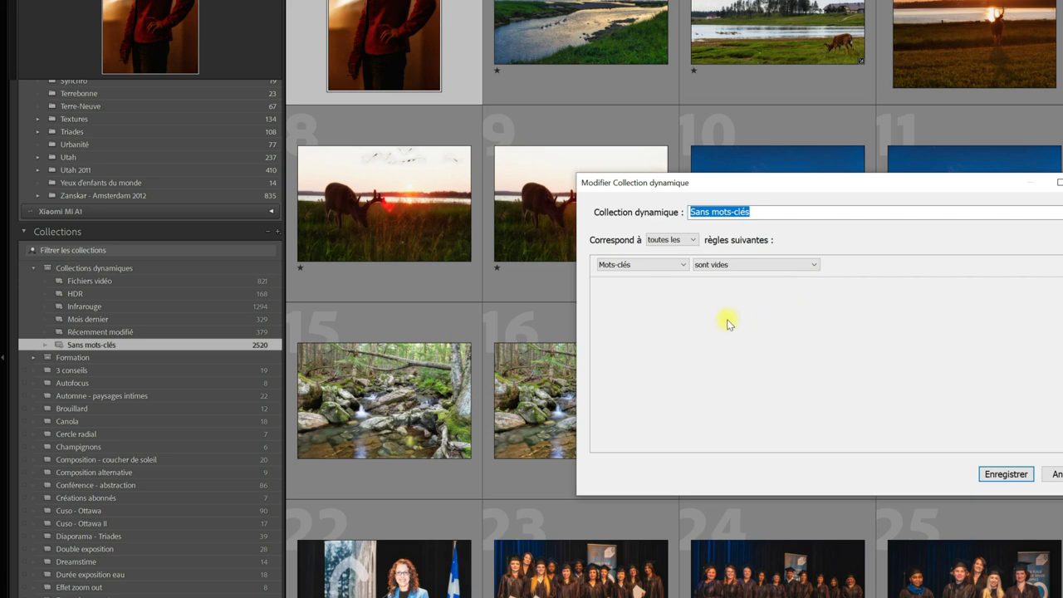
click(681, 265)
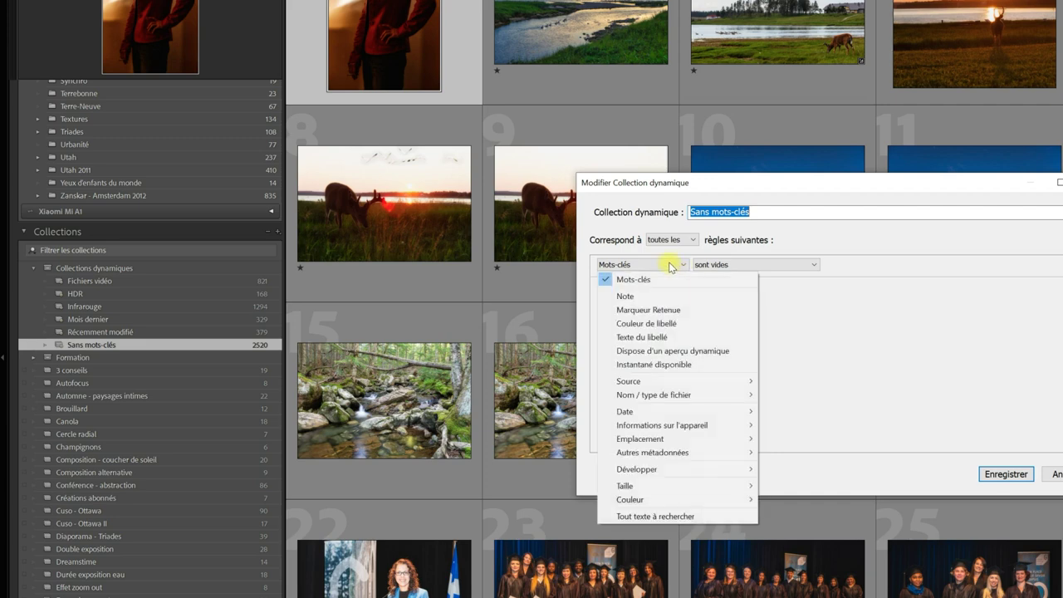
click(676, 279)
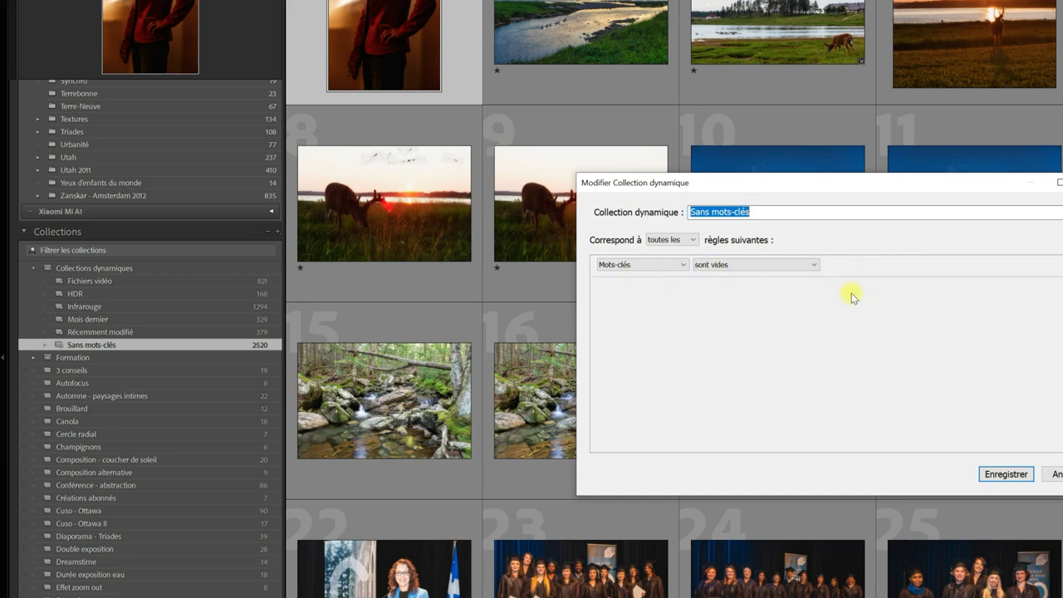
click(1007, 475)
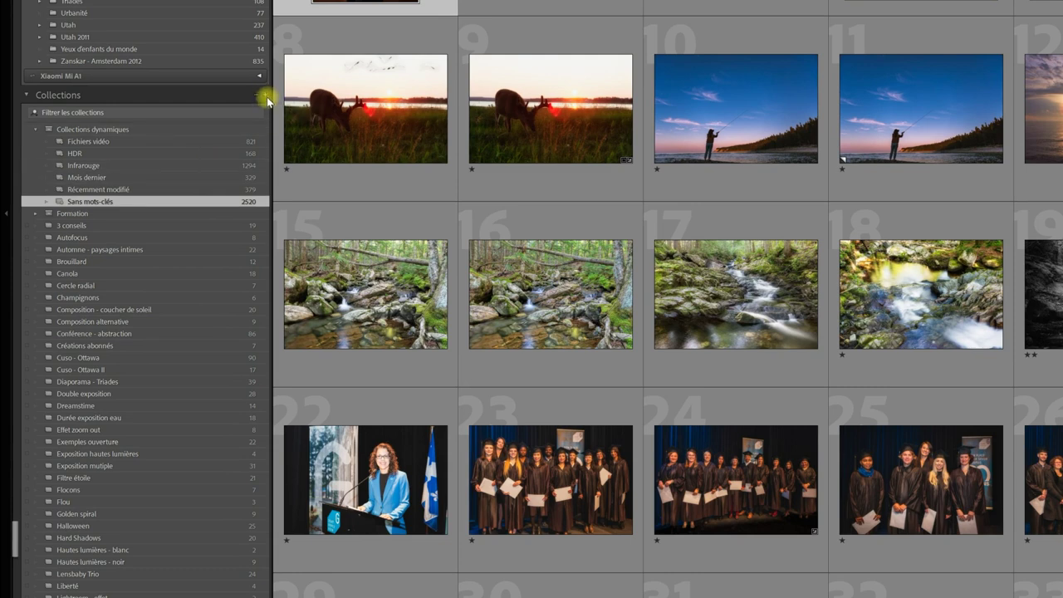
Start a new smart collection named 'Photos sans collection'.
click(266, 96)
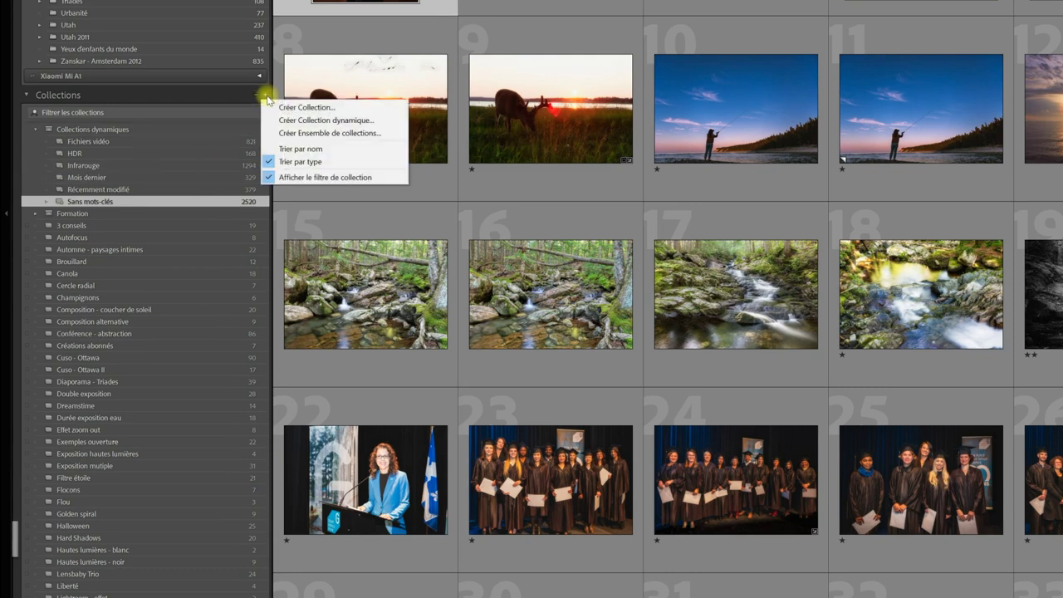
click(298, 122)
click(692, 51)
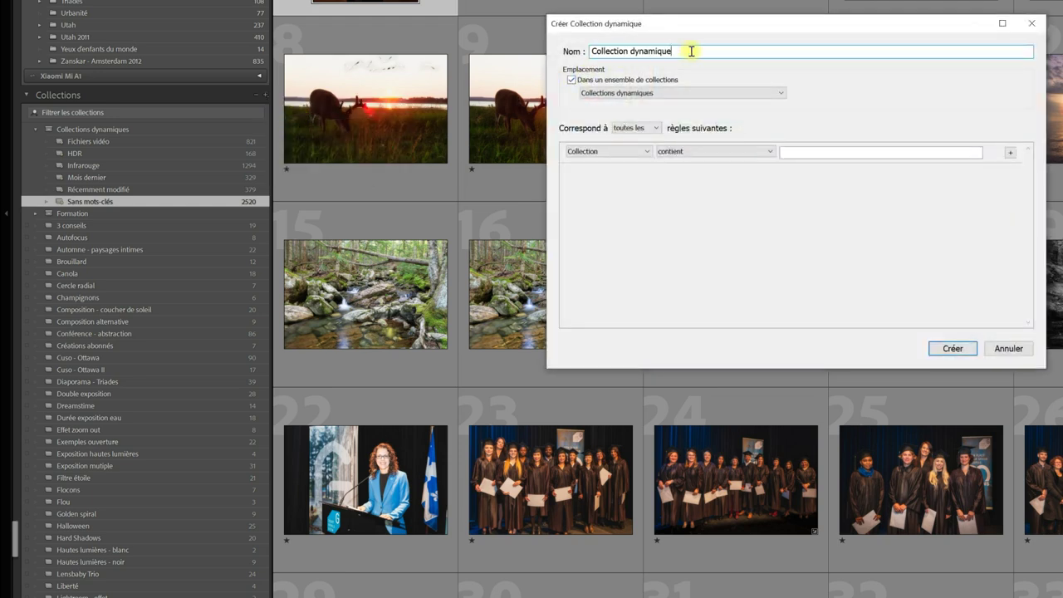
drag(691, 51, 550, 60)
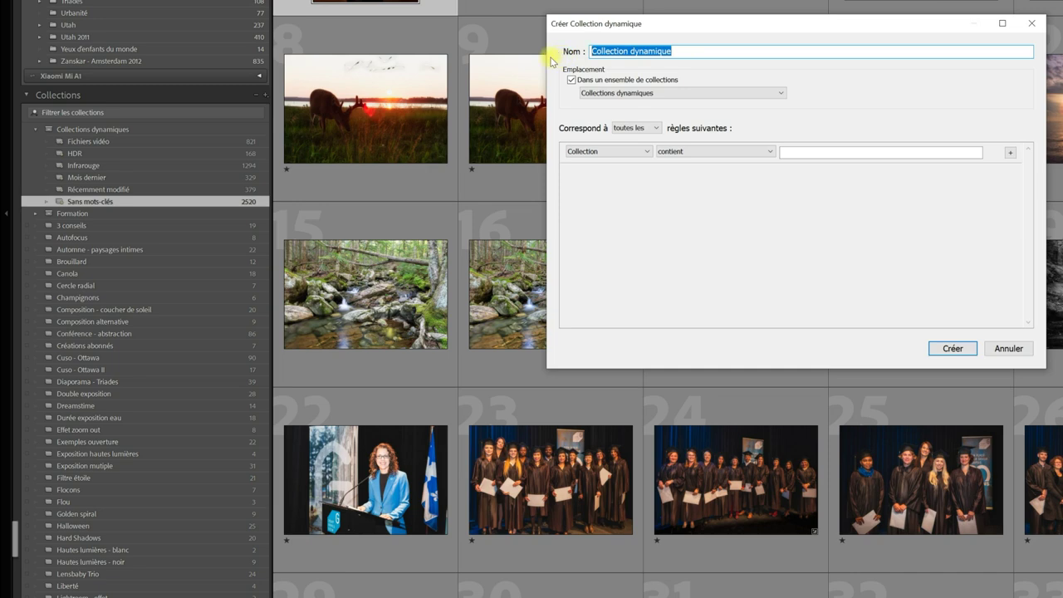
text(Photos sans collection)
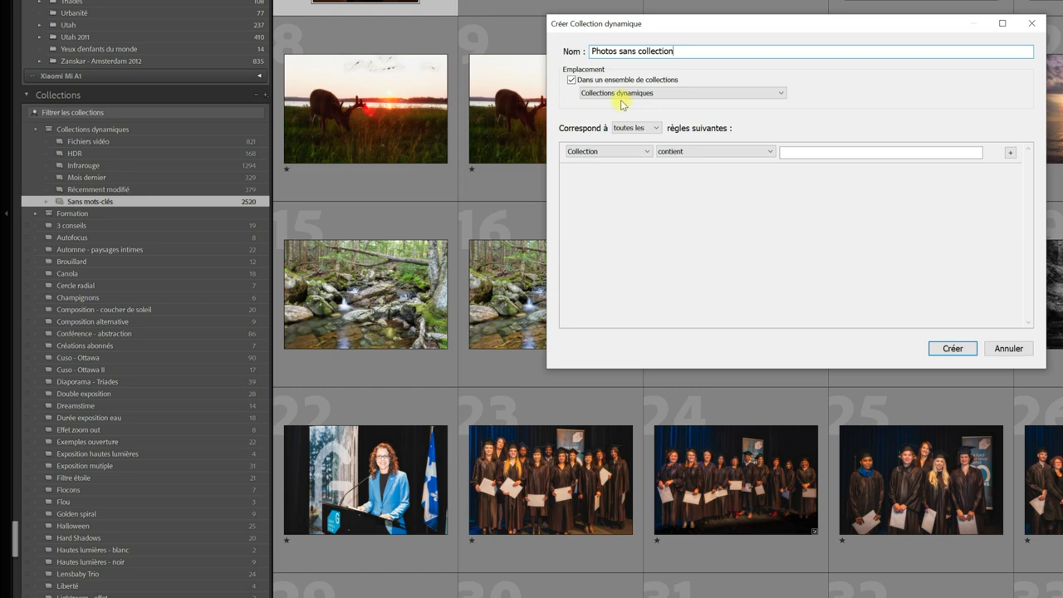
Give it a Collection contient rule with an empty value and create it.
click(643, 150)
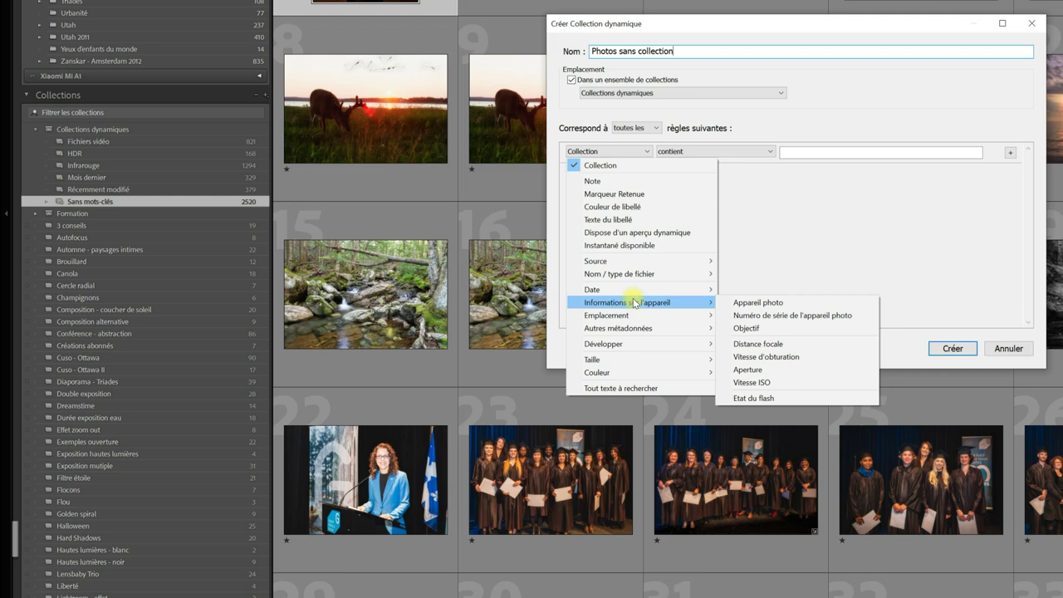
mouse_move(619, 261)
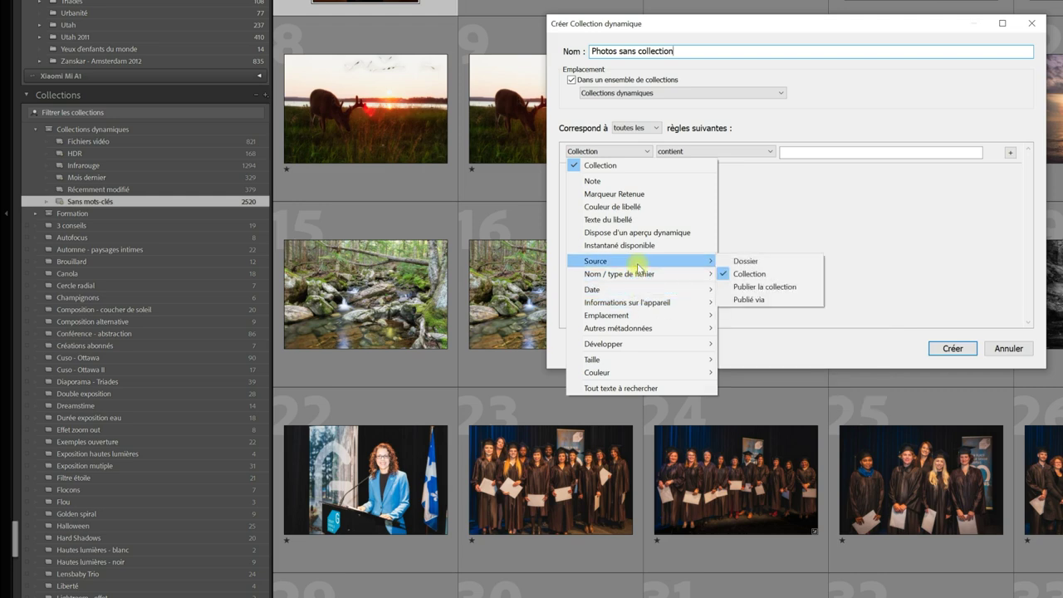
click(766, 276)
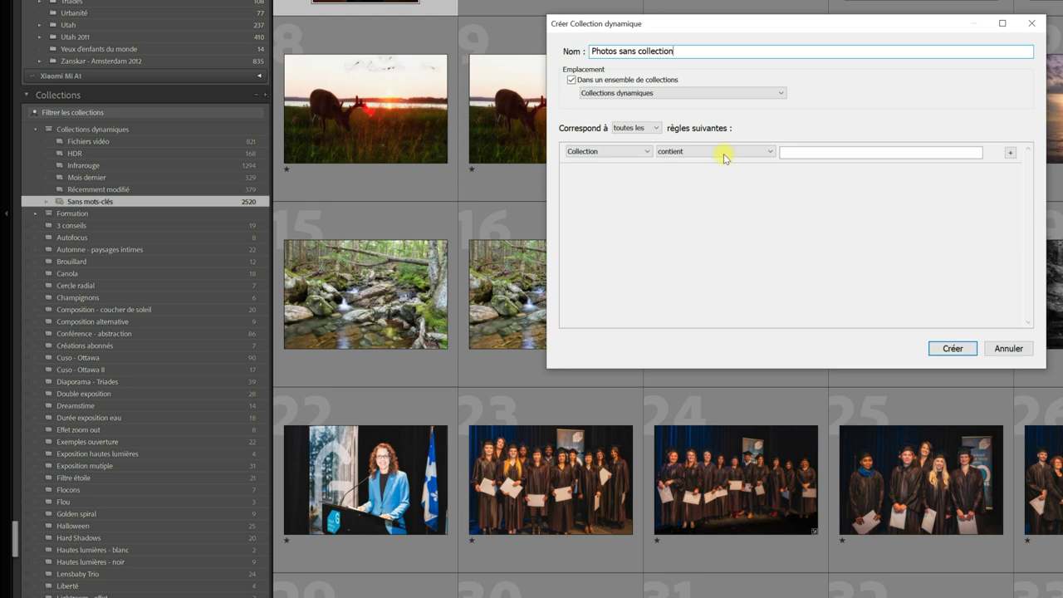
click(802, 150)
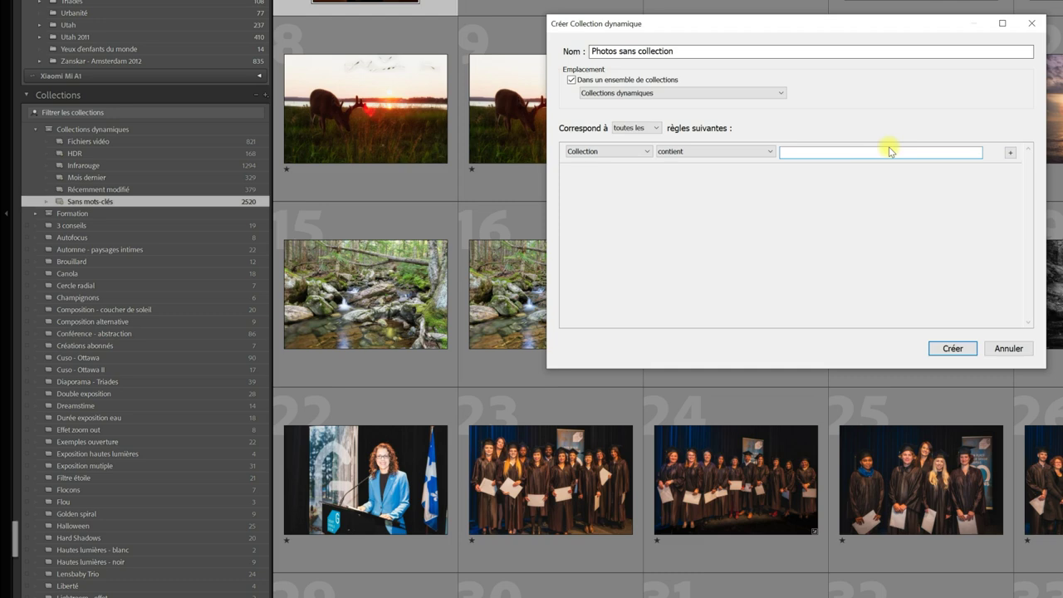
click(953, 349)
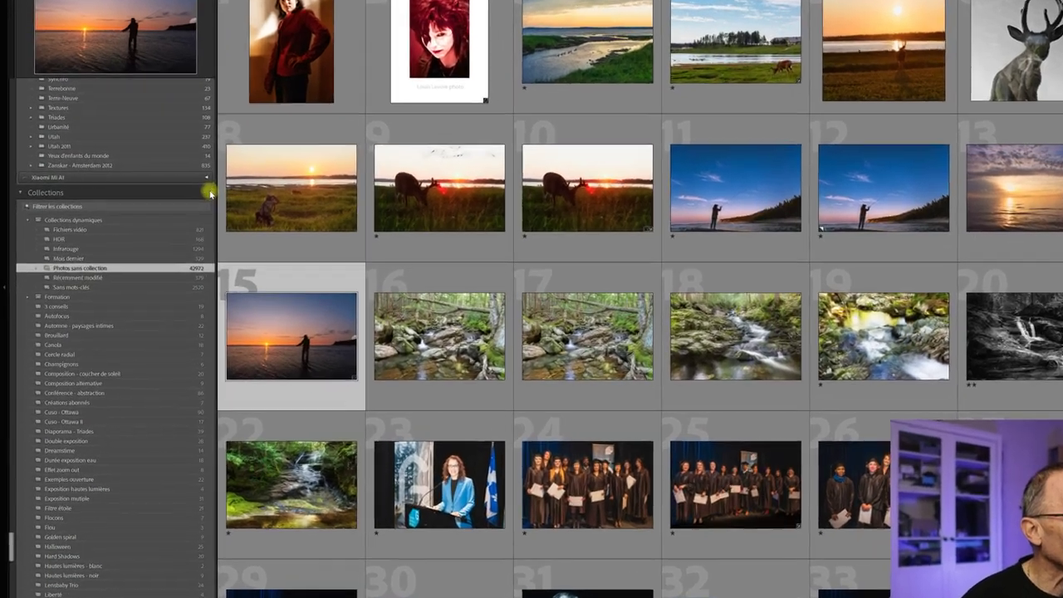
Bring up the Collections panel's add-collection options for another smart collection.
click(207, 193)
Start another smart collection and name it 'Copyright indéterminé'.
click(224, 215)
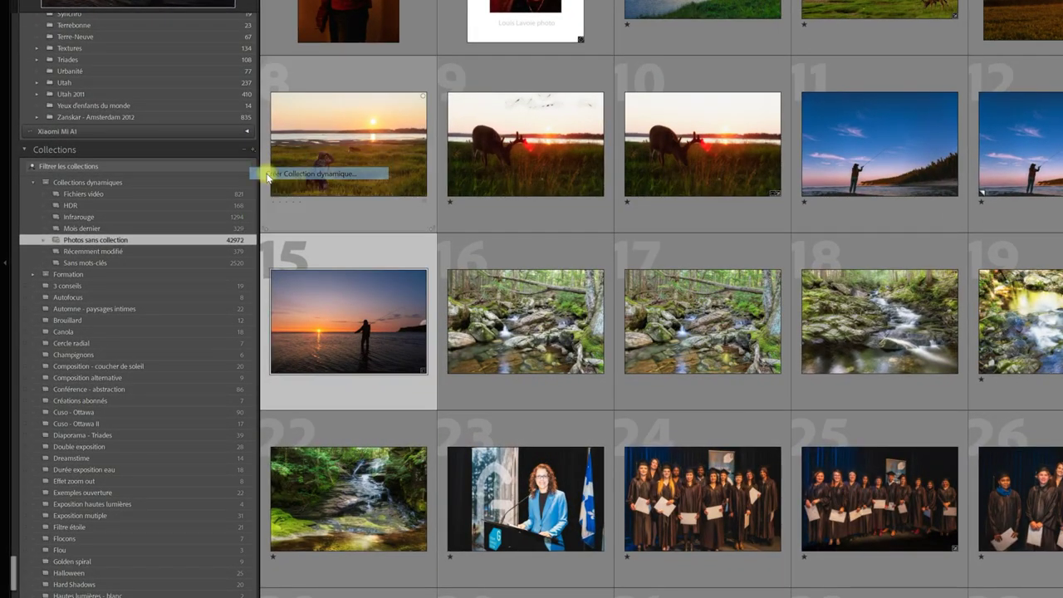
click(650, 108)
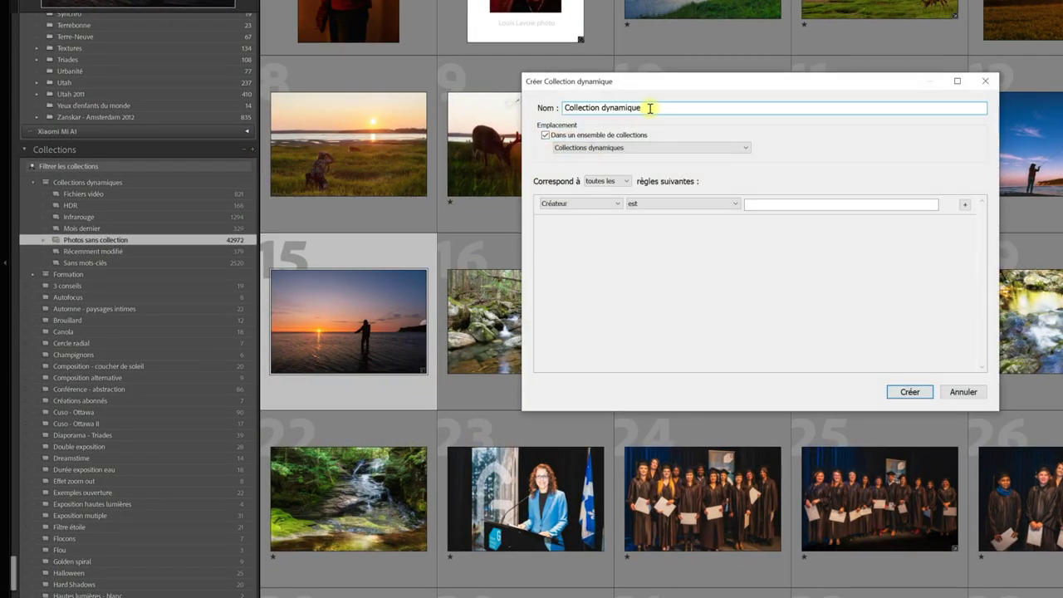
drag(649, 108, 536, 107)
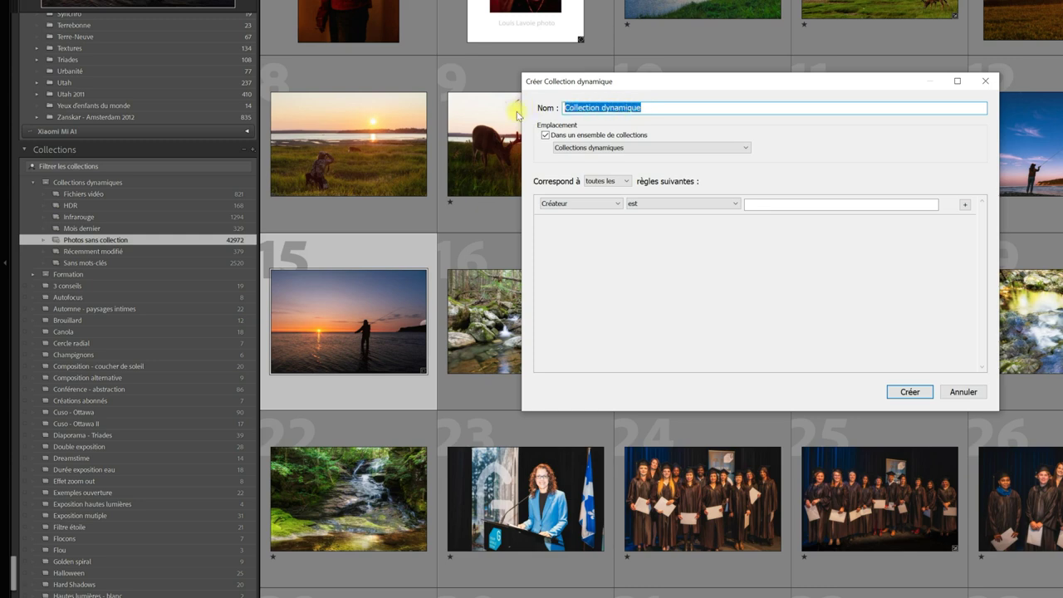
text(Copyright indéterminé)
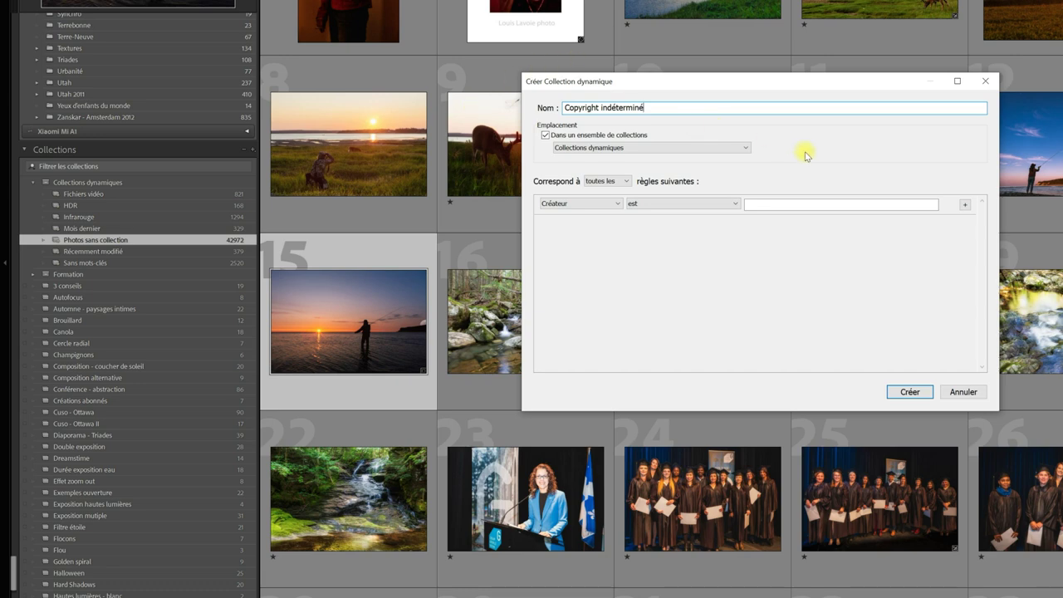
Set the rule to Etat du copyright est indéterminé and create the collection.
click(602, 205)
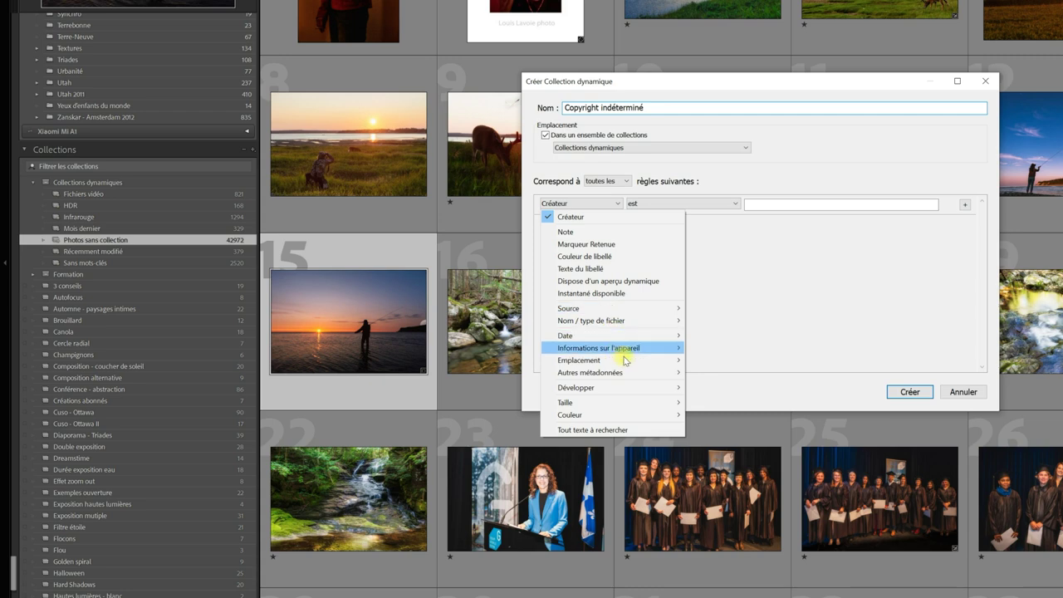
mouse_move(591, 373)
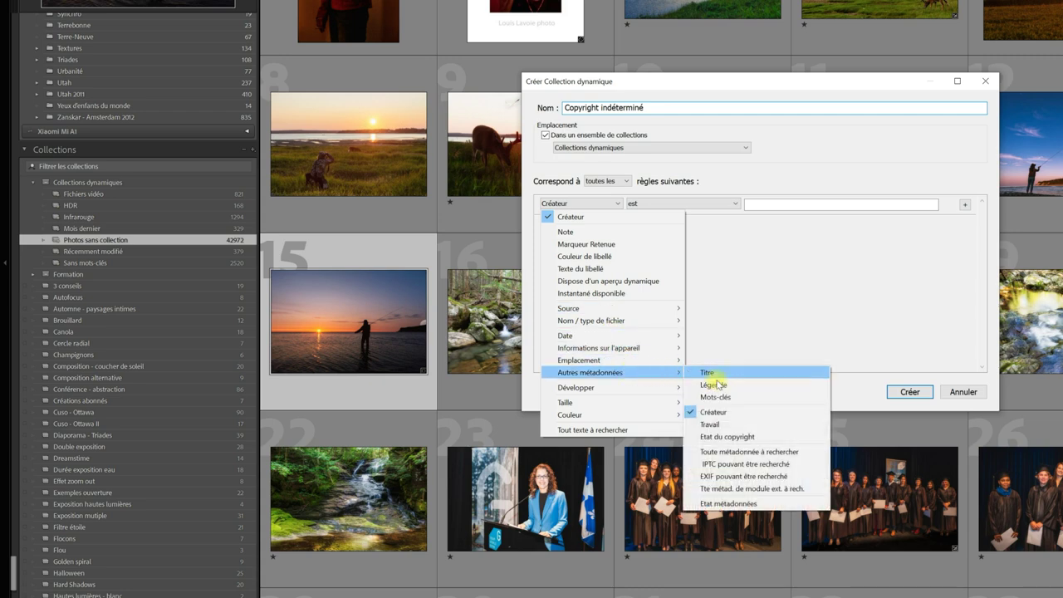
click(754, 438)
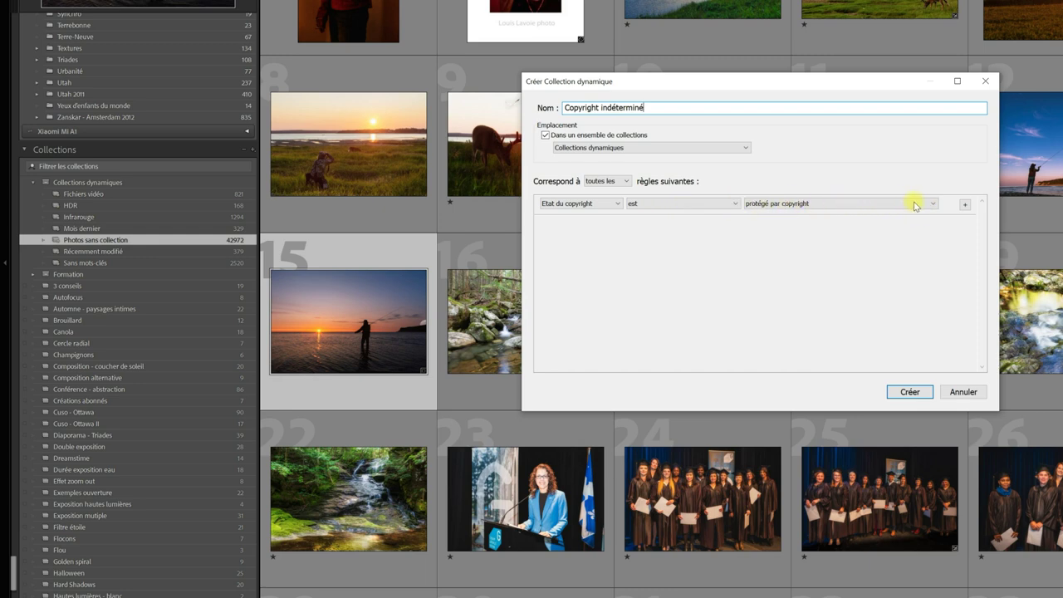
click(935, 206)
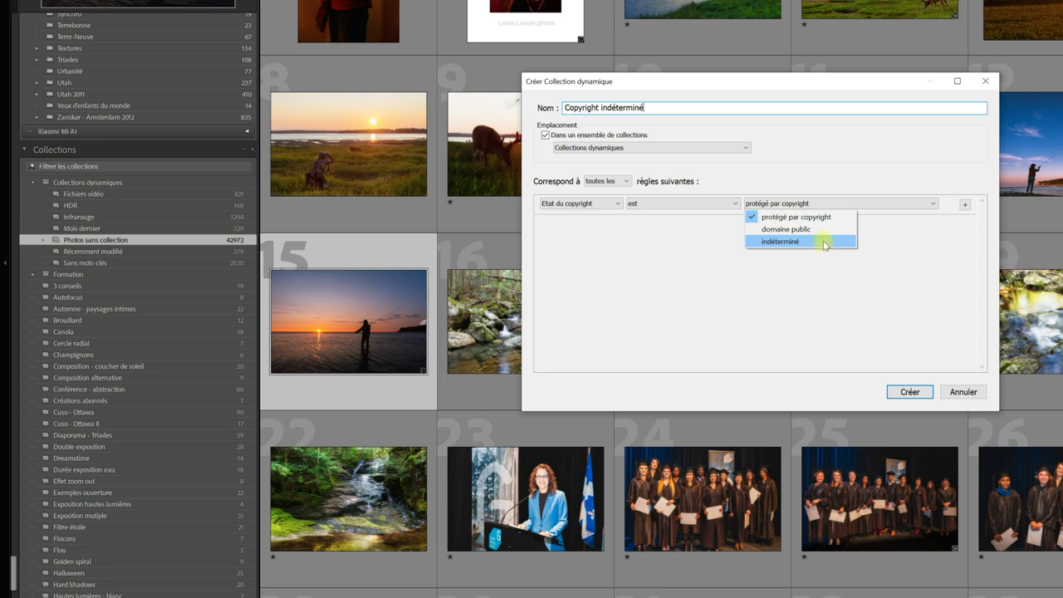
click(825, 242)
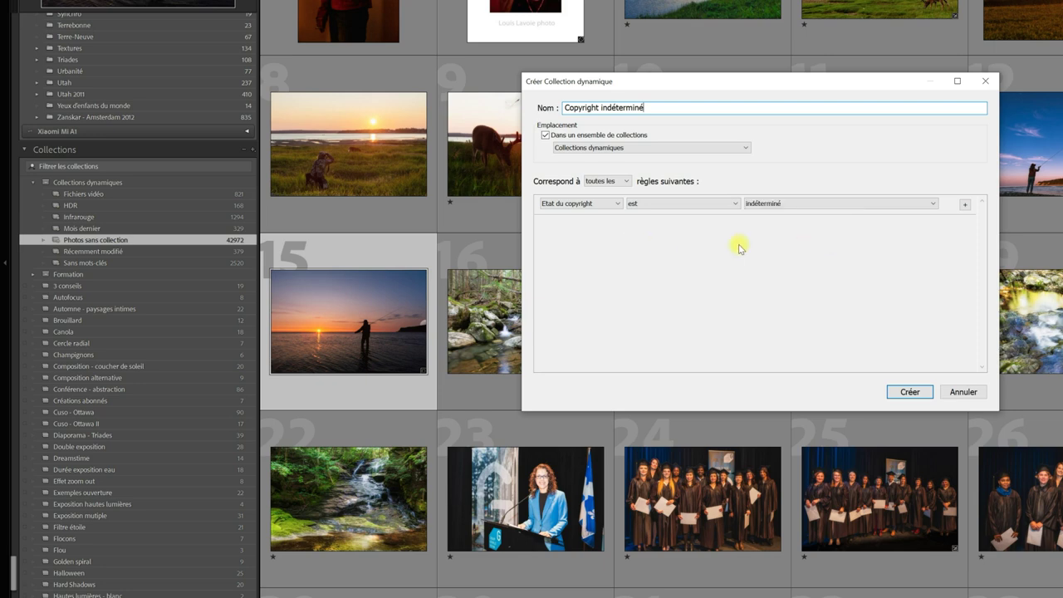
click(925, 391)
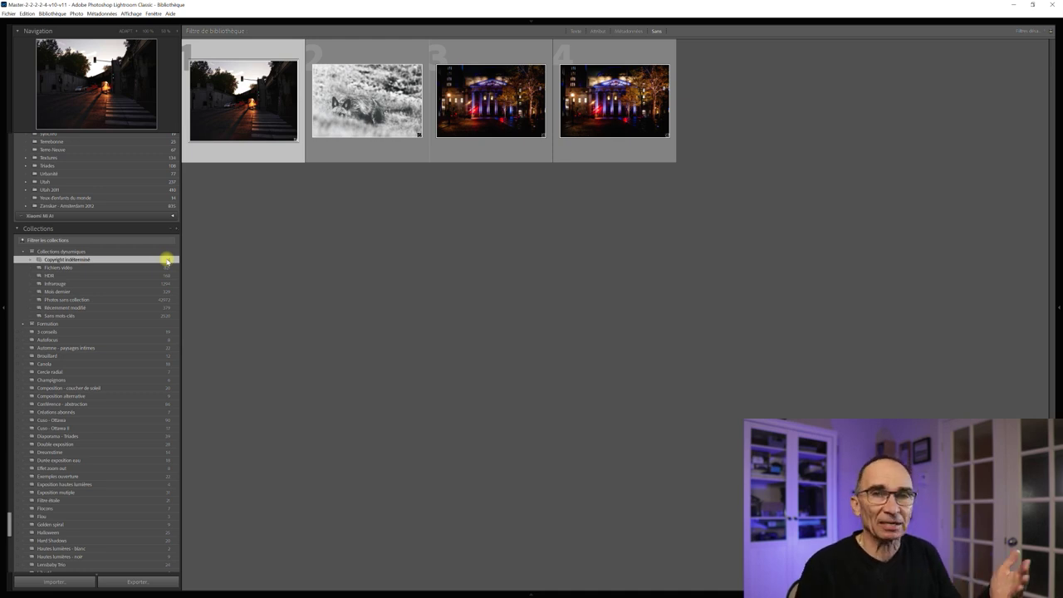
Deselect all four photos in the Copyright indéterminé grid.
click(896, 276)
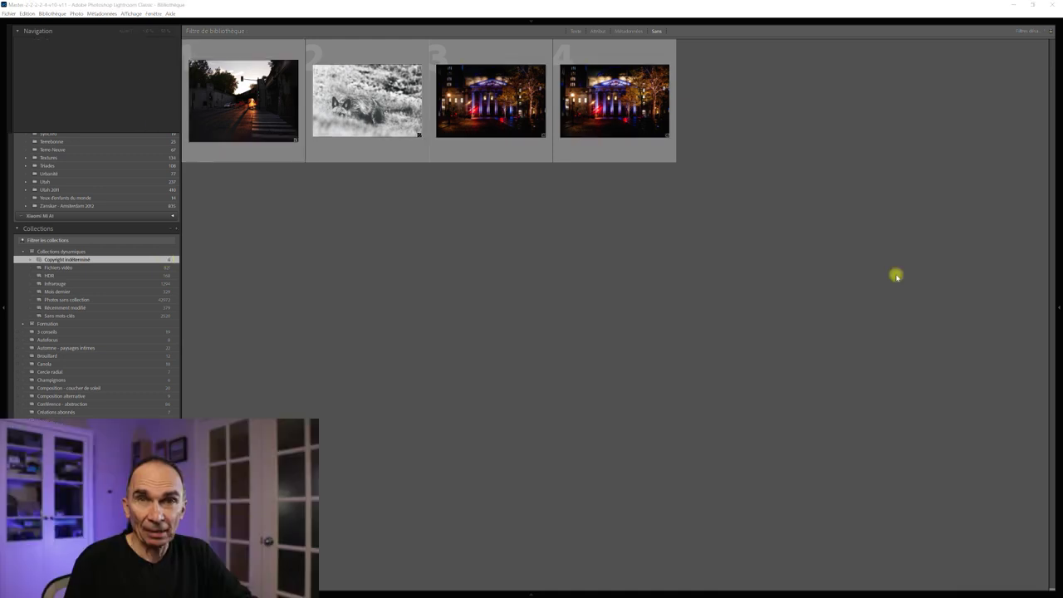